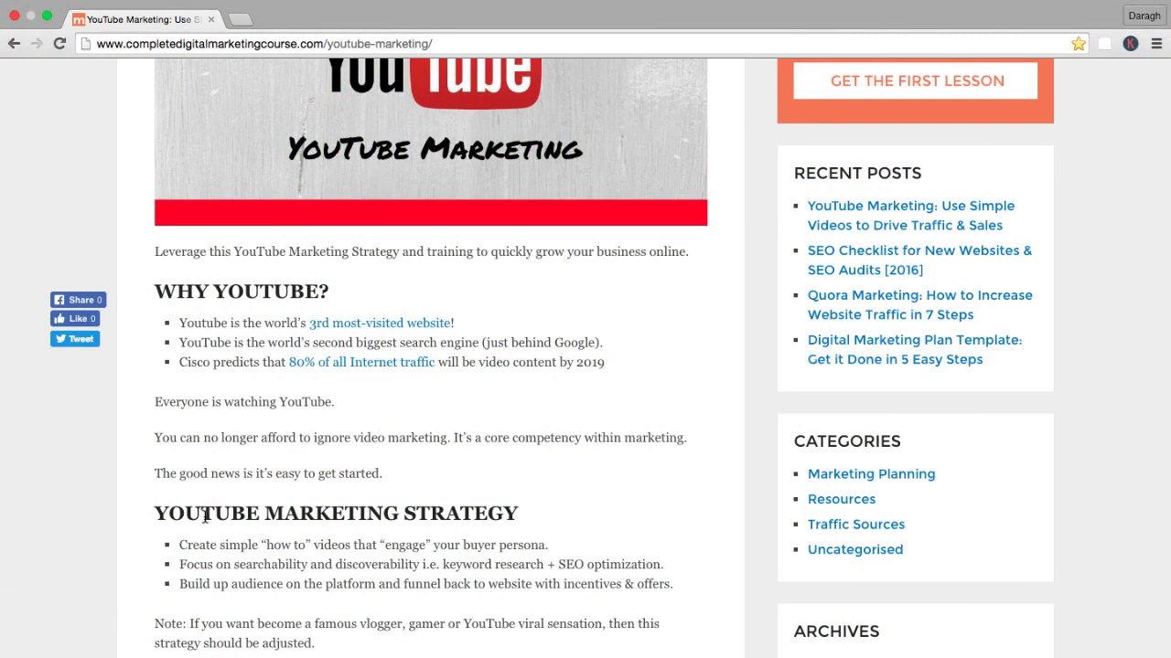
Scroll the blog post to the “Watch Time” Is Golden section, highlight its first line, then start a new tab.
scroll(205, 517, down, 3)
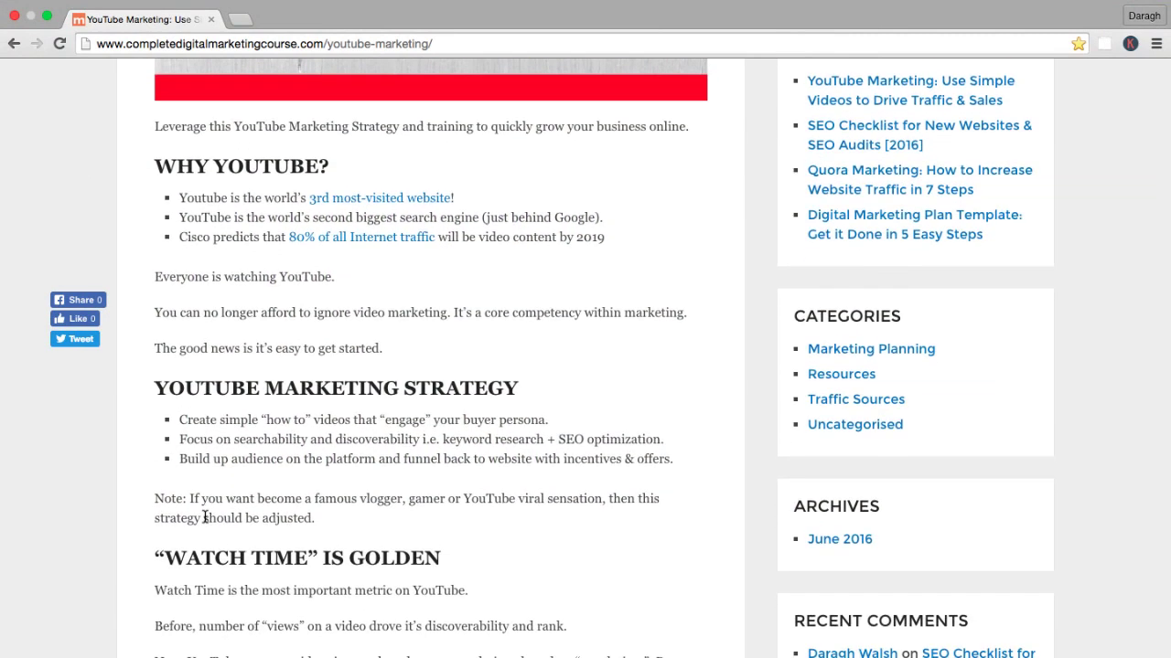
scroll(205, 517, down, 2)
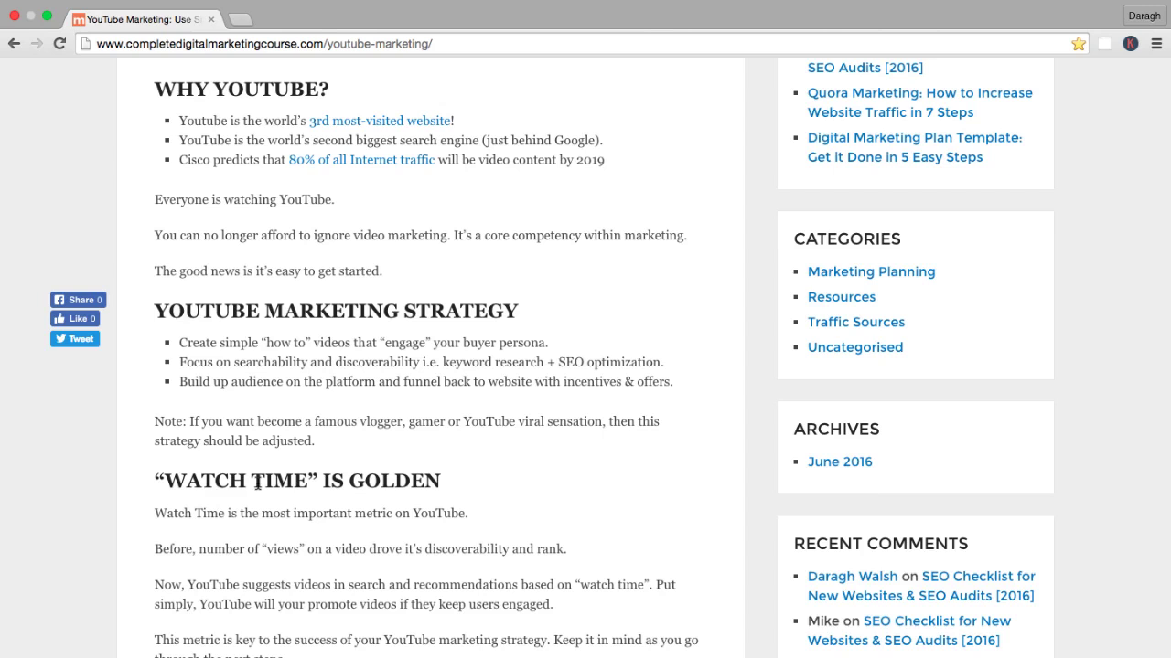
scroll(258, 485, down, 1)
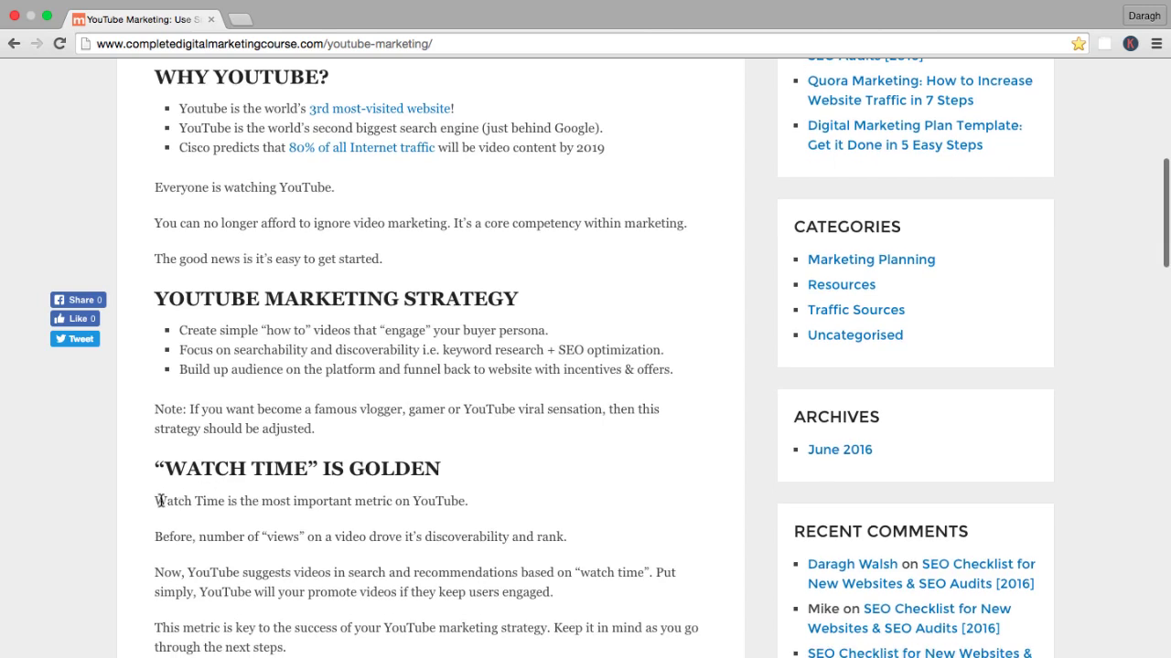
drag(155, 507, 510, 511)
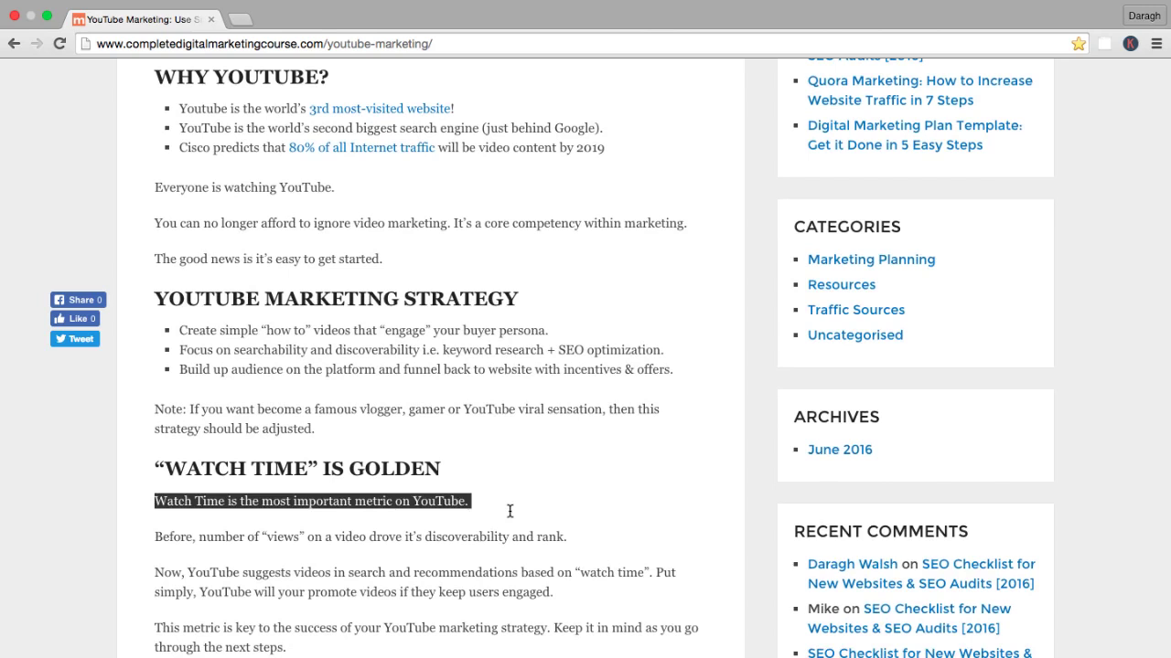
click(509, 511)
click(241, 19)
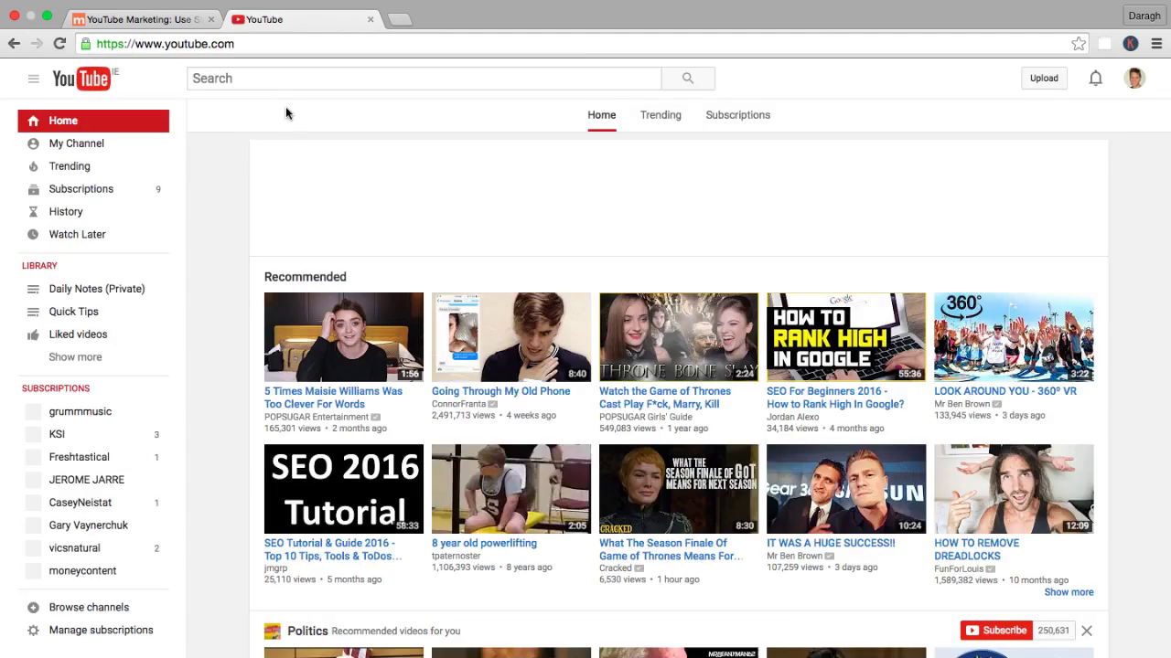
Search YouTube for 'seo tutorial' using the suggestion that appears after typing 'seo'.
click(283, 81)
text(seo)
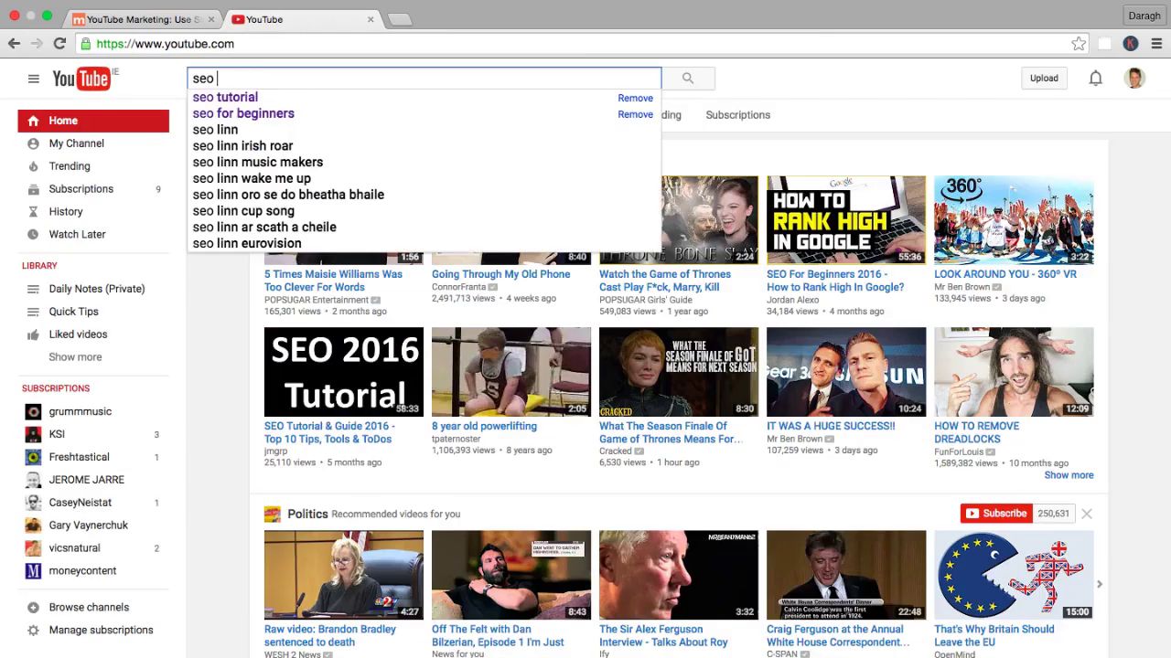
click(271, 97)
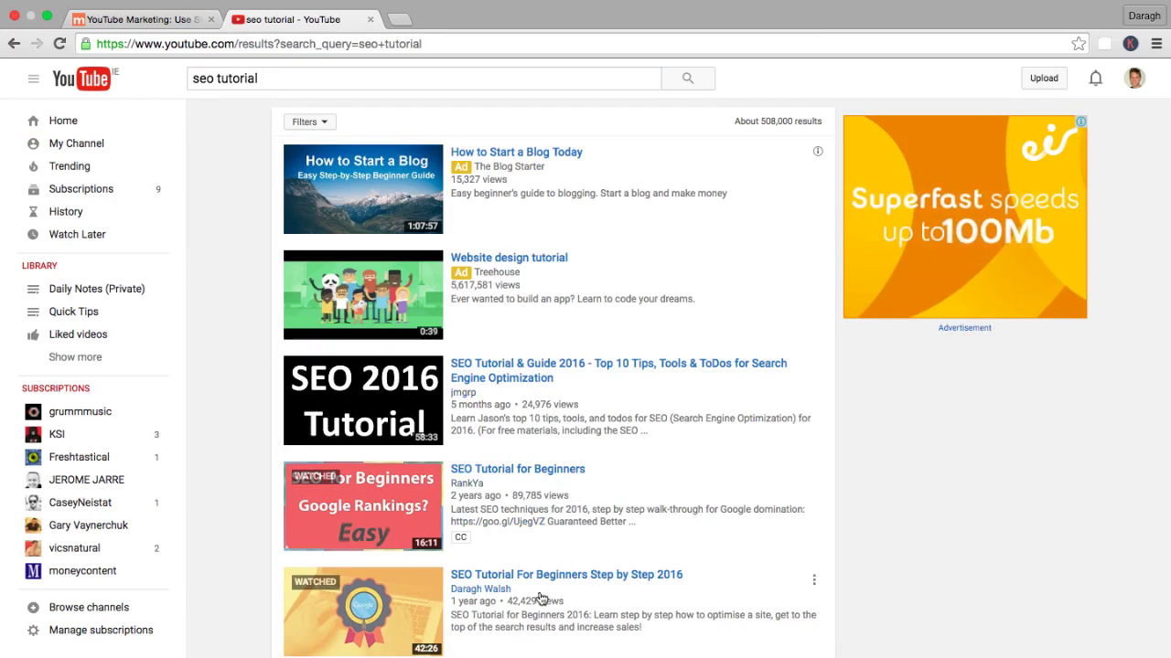
Highlight the article's sentence about views driving rank, then return to the search results.
click(167, 19)
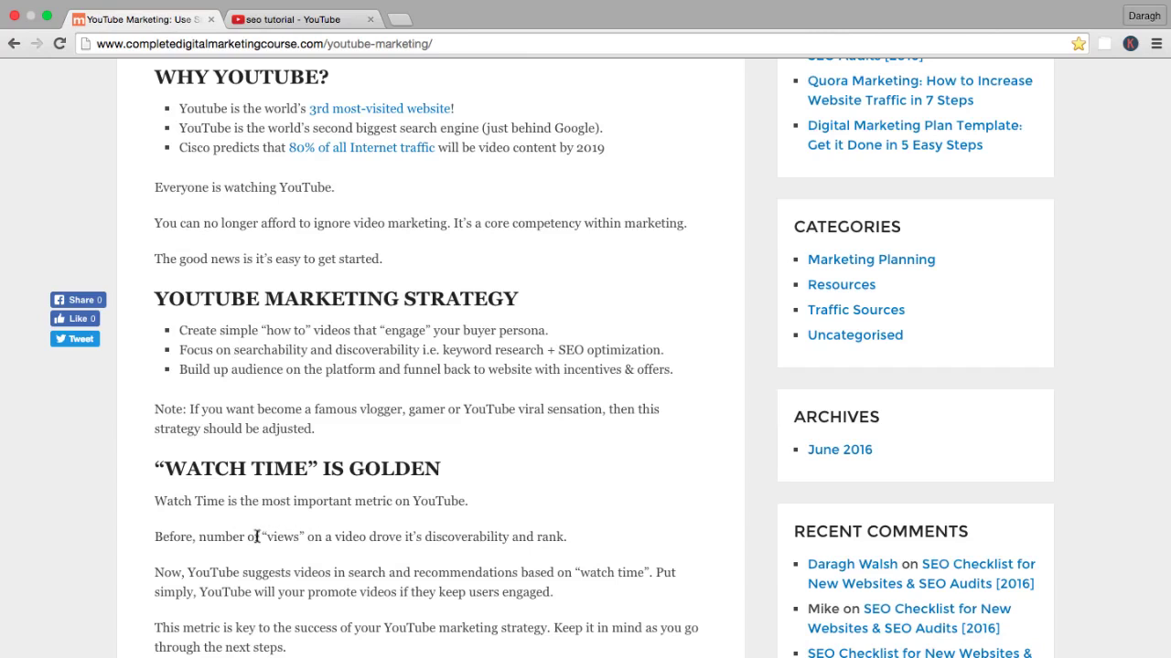
drag(260, 536, 528, 548)
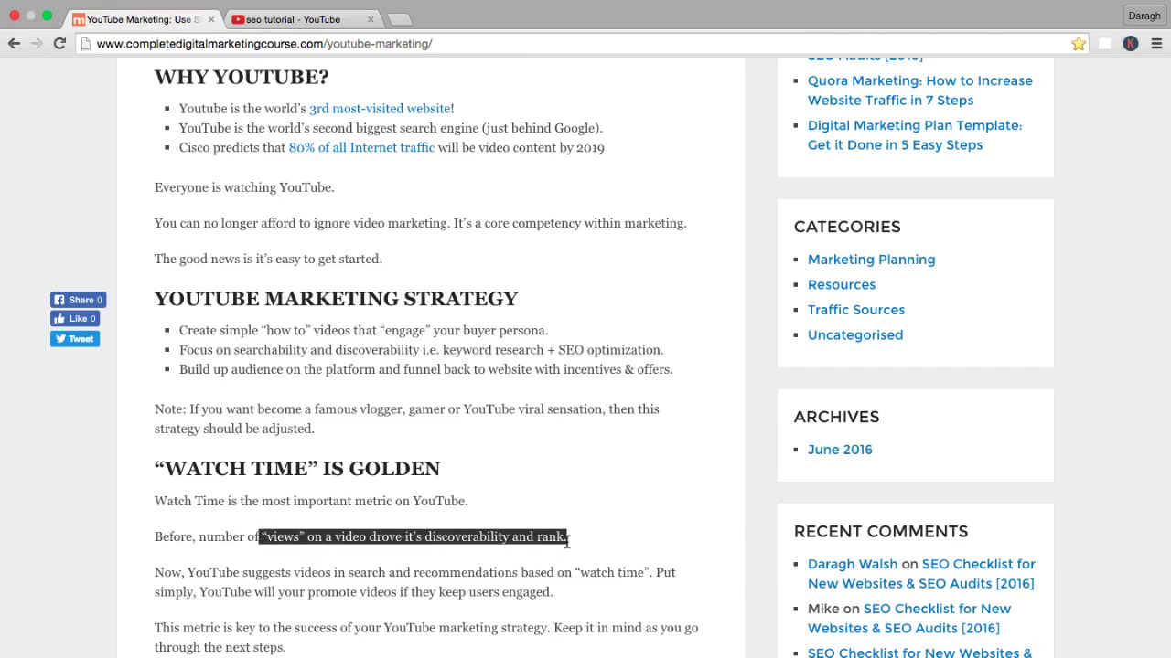
click(293, 19)
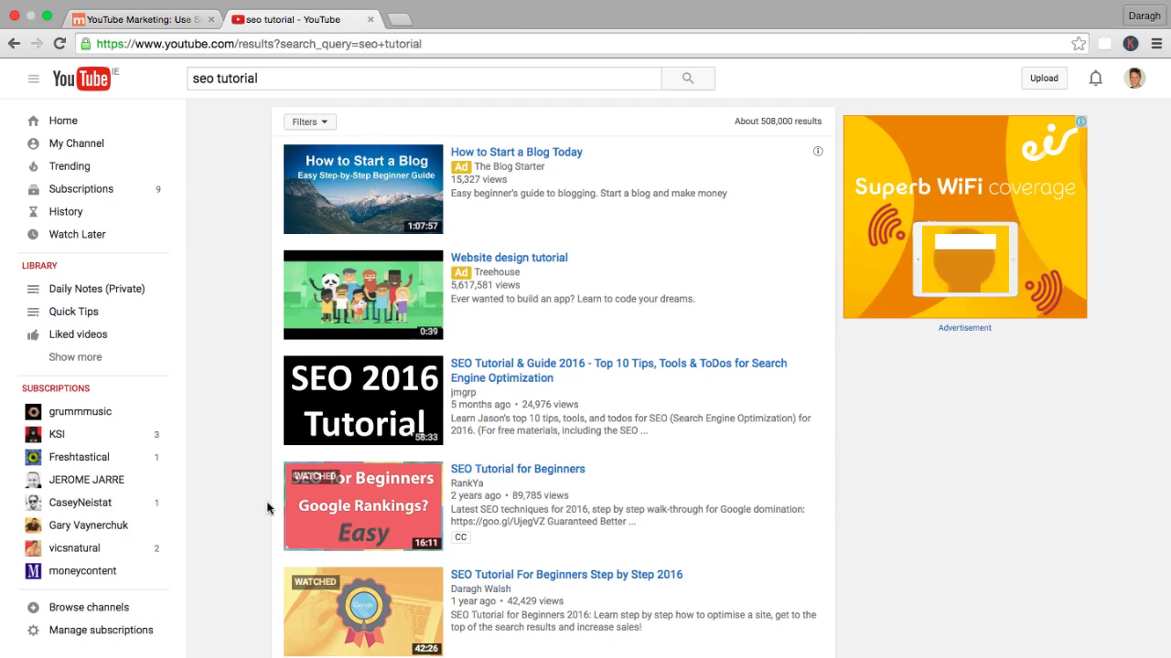
Play 'SEO Tutorial For Beginners Step by Step 2016' from the results and pause it.
click(476, 470)
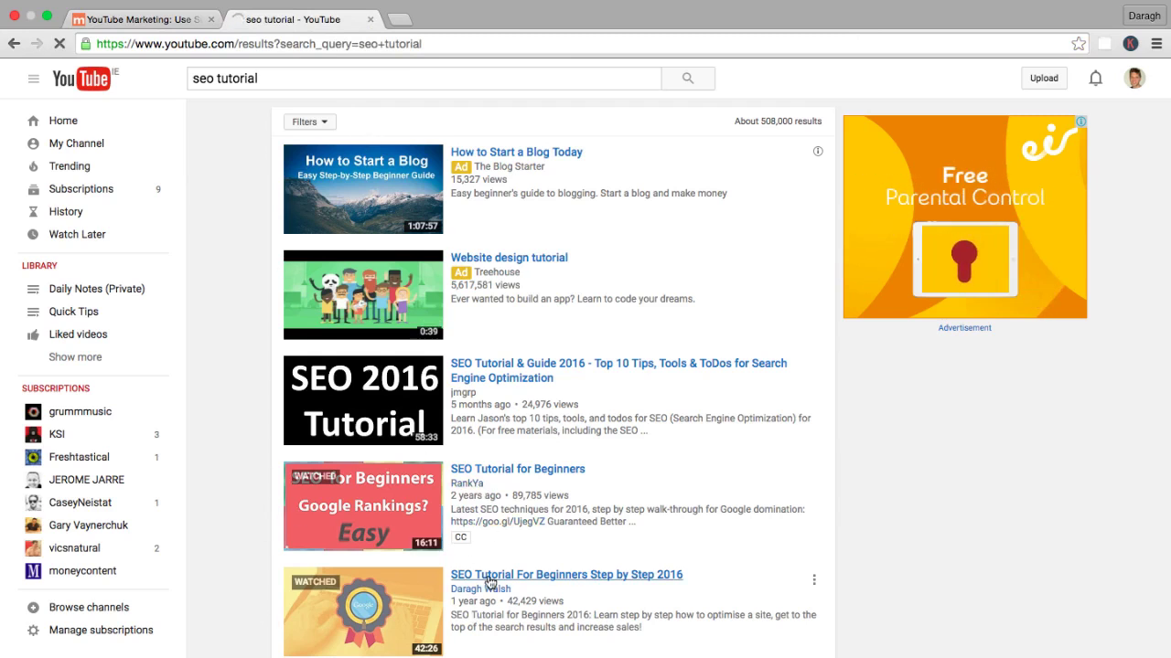
click(487, 575)
click(91, 487)
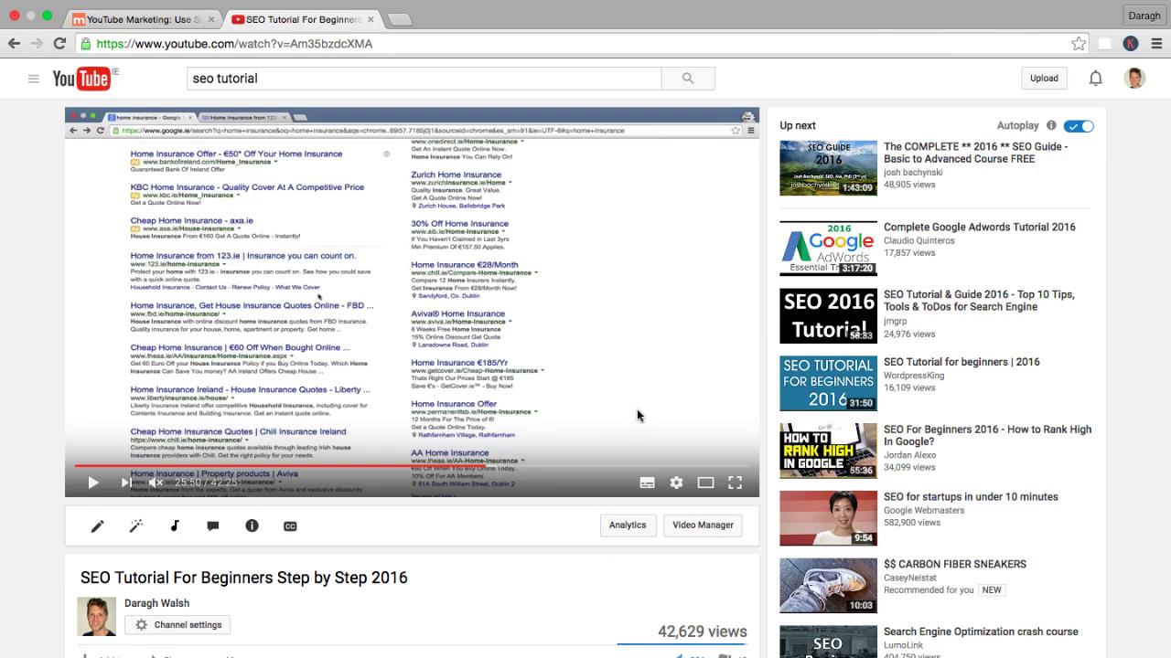
In the article, highlight the Watch Time sentences about YouTube suggesting videos and keeping users engaged.
click(165, 27)
click(345, 523)
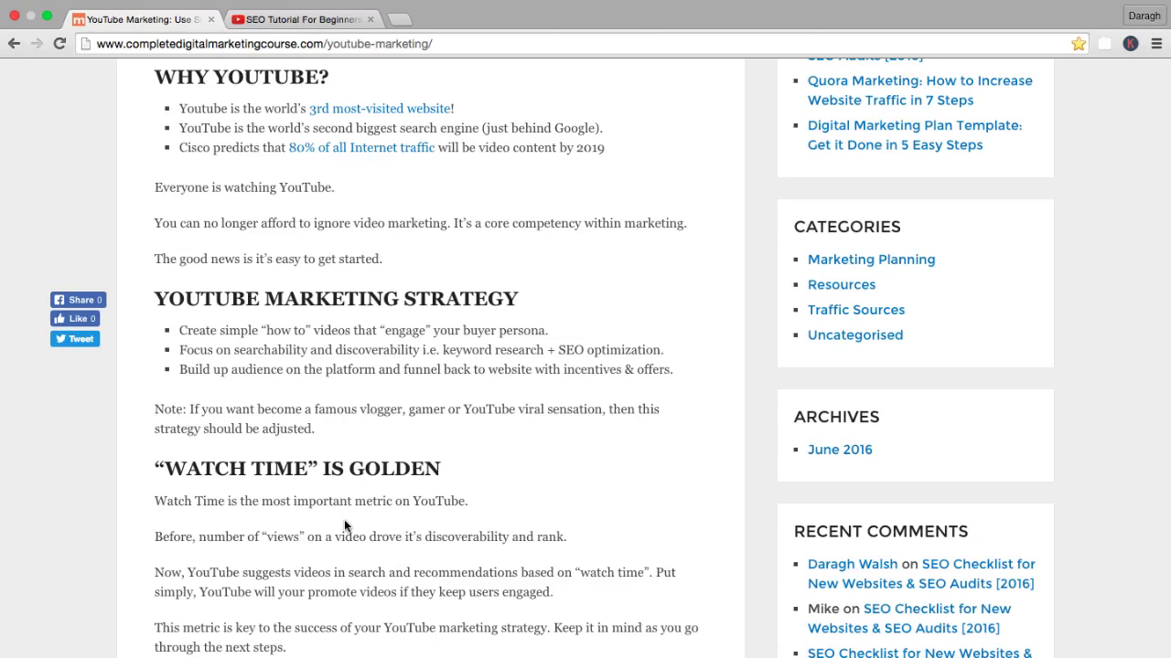
scroll(345, 526, down, 1)
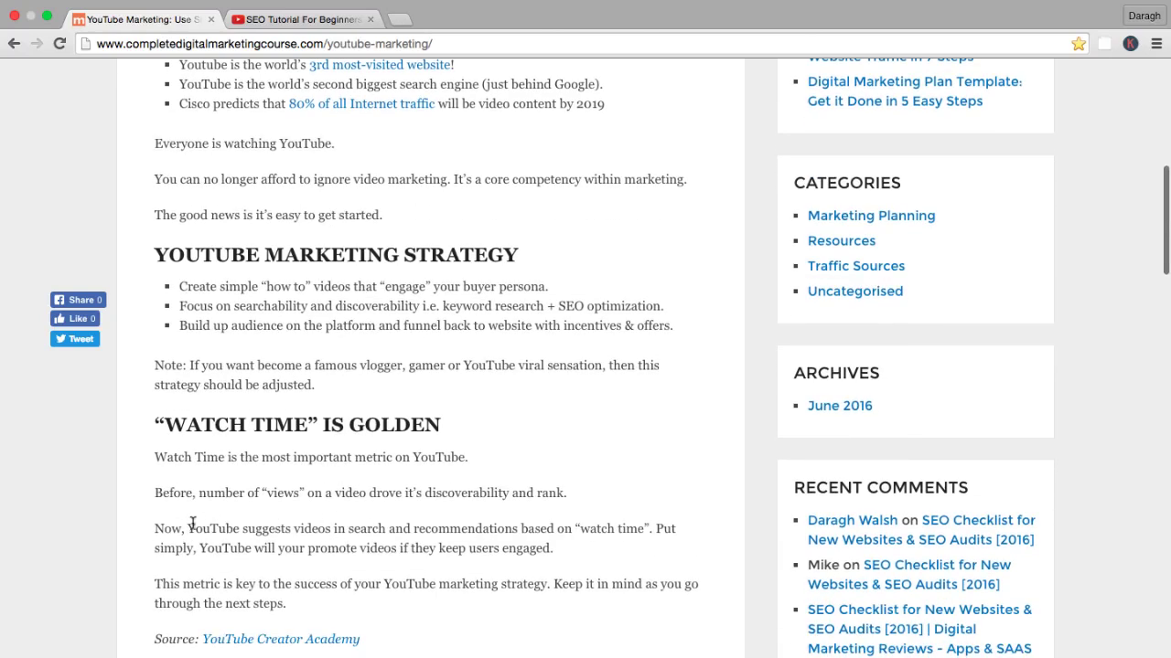
drag(192, 524, 642, 531)
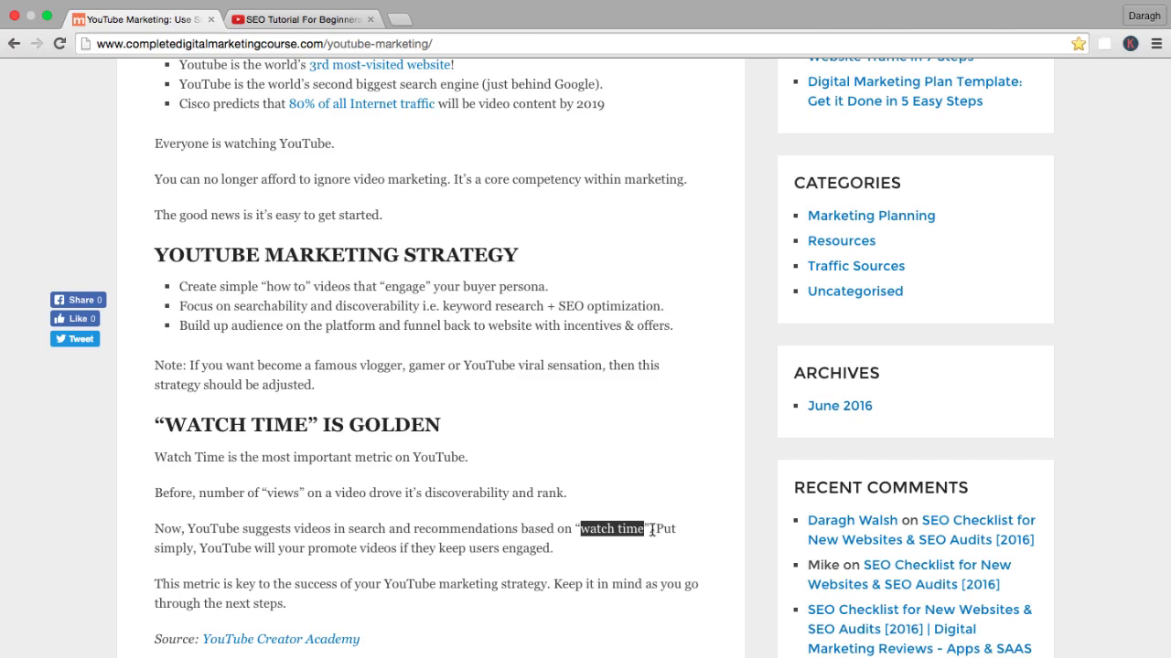
drag(655, 530, 682, 556)
click(590, 531)
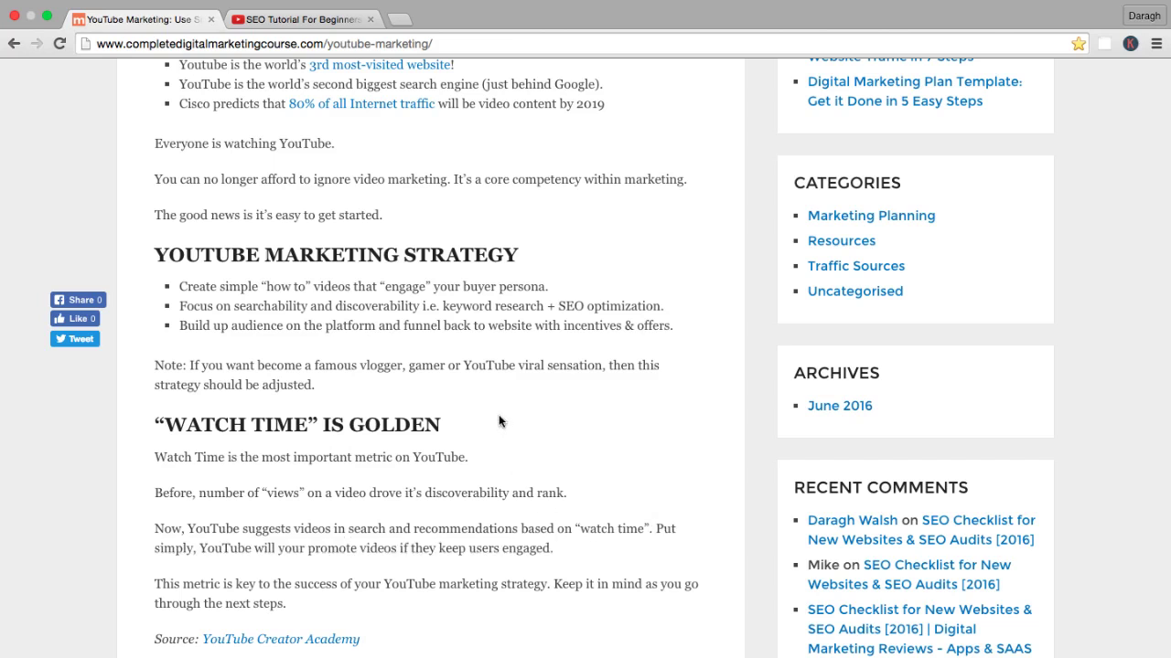
Go from the tutorial's Statistics to its Analytics overview: 52,813 watch-time minutes, 7:44 average view duration.
click(300, 24)
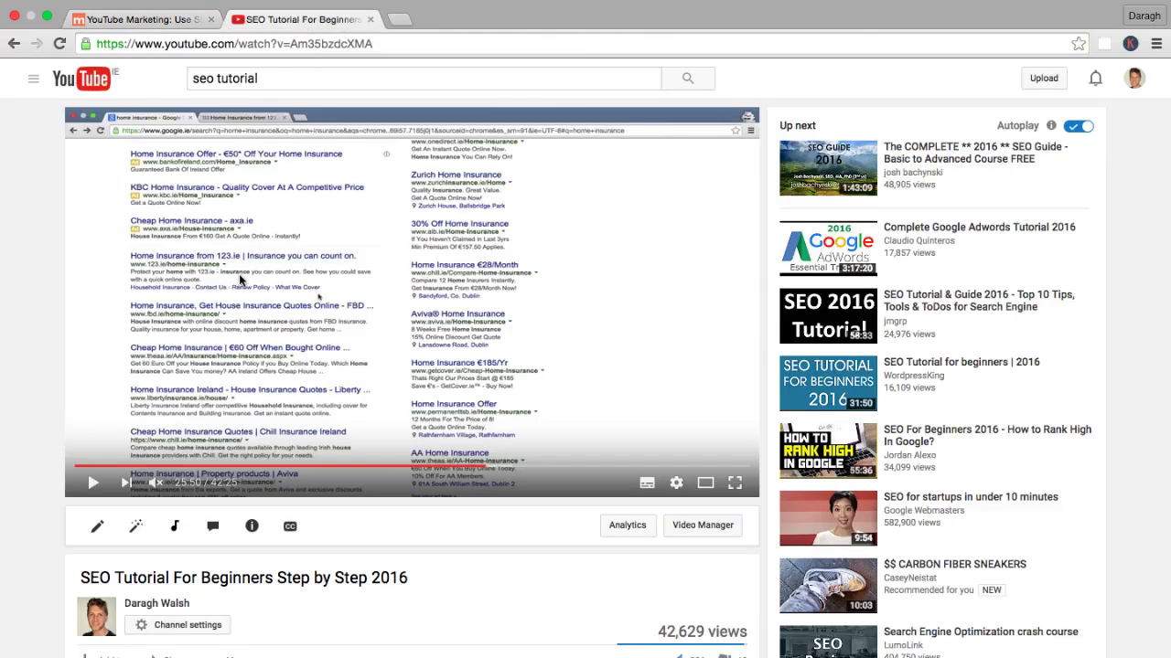
scroll(236, 293, down, 3)
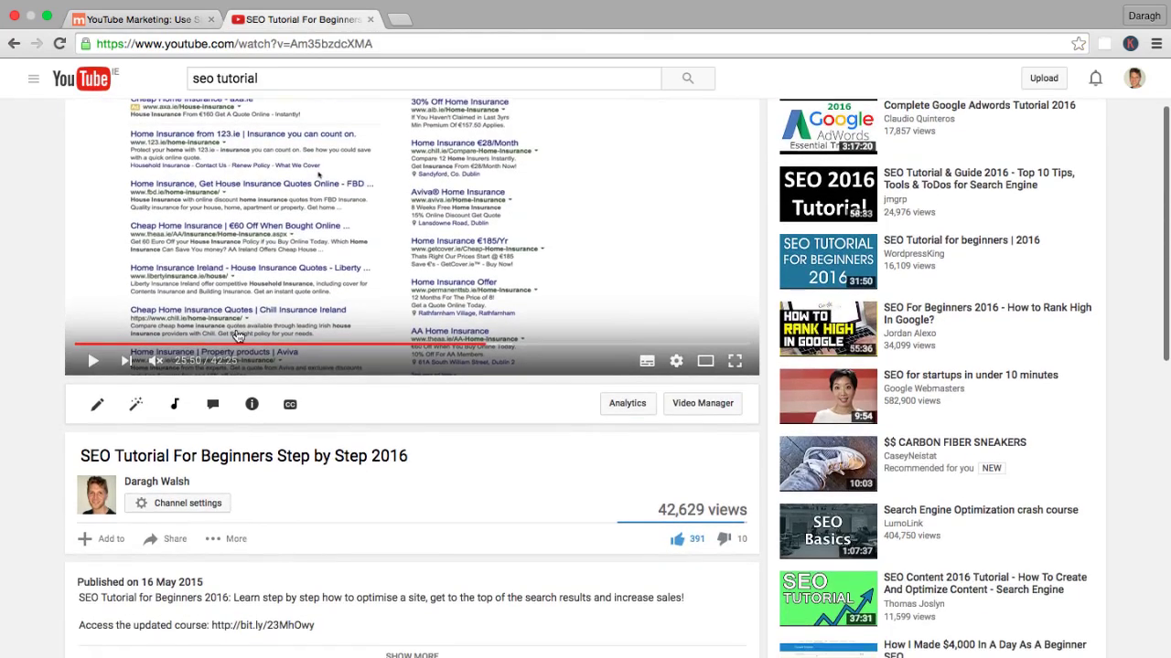
click(240, 543)
click(240, 612)
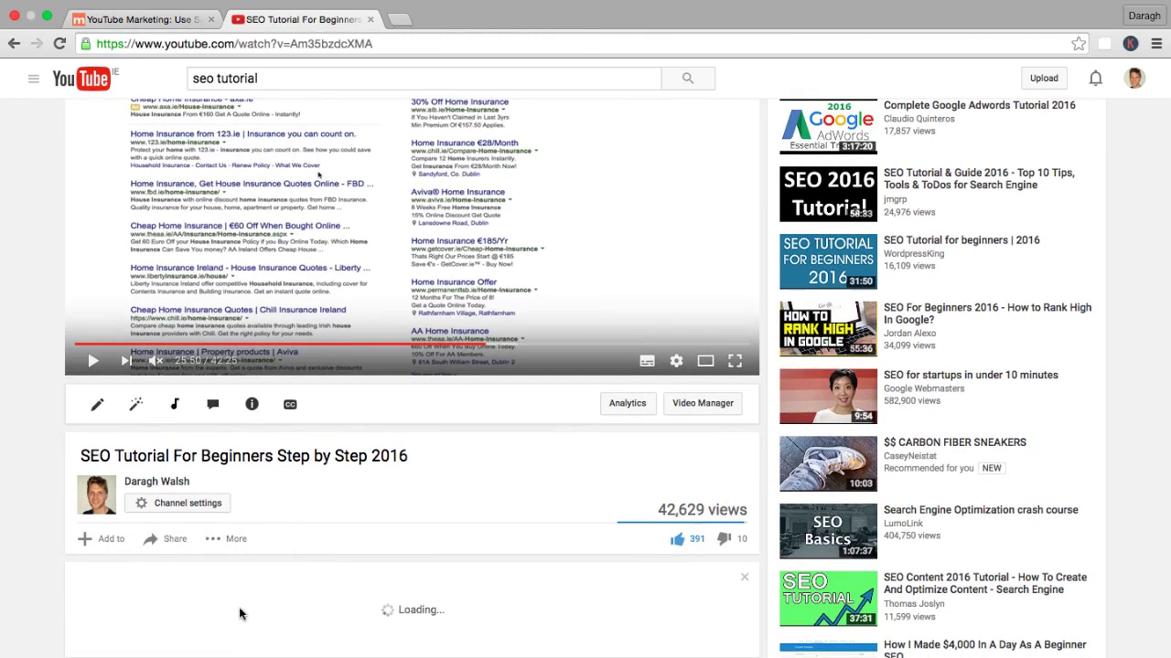
scroll(239, 613, down, 1)
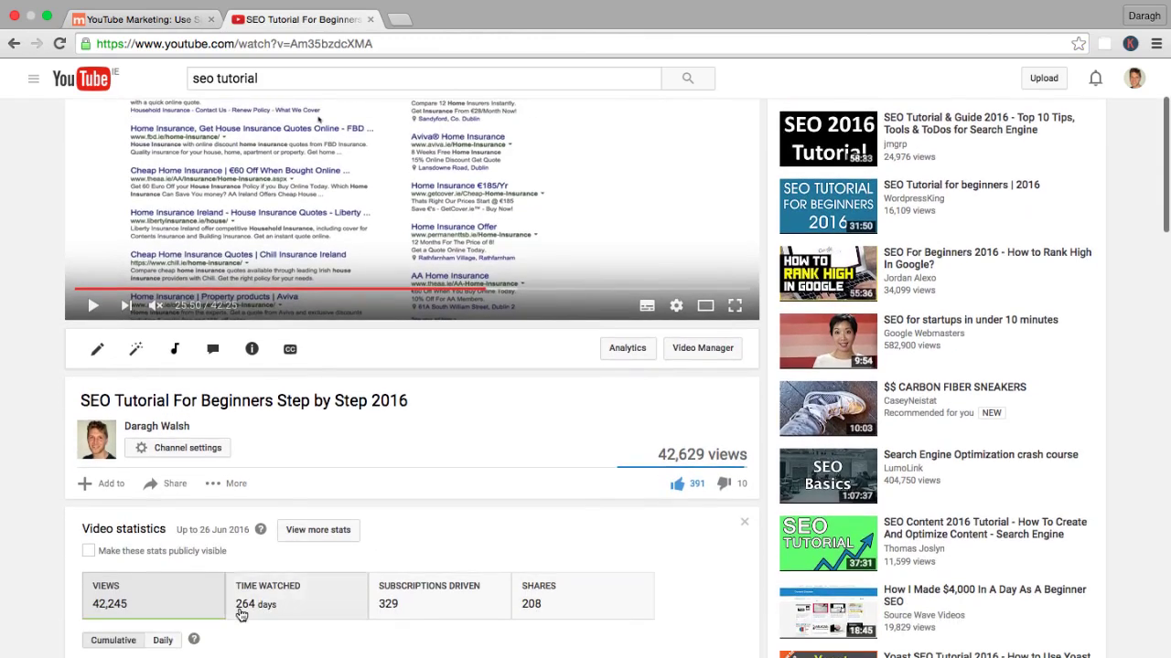
click(296, 538)
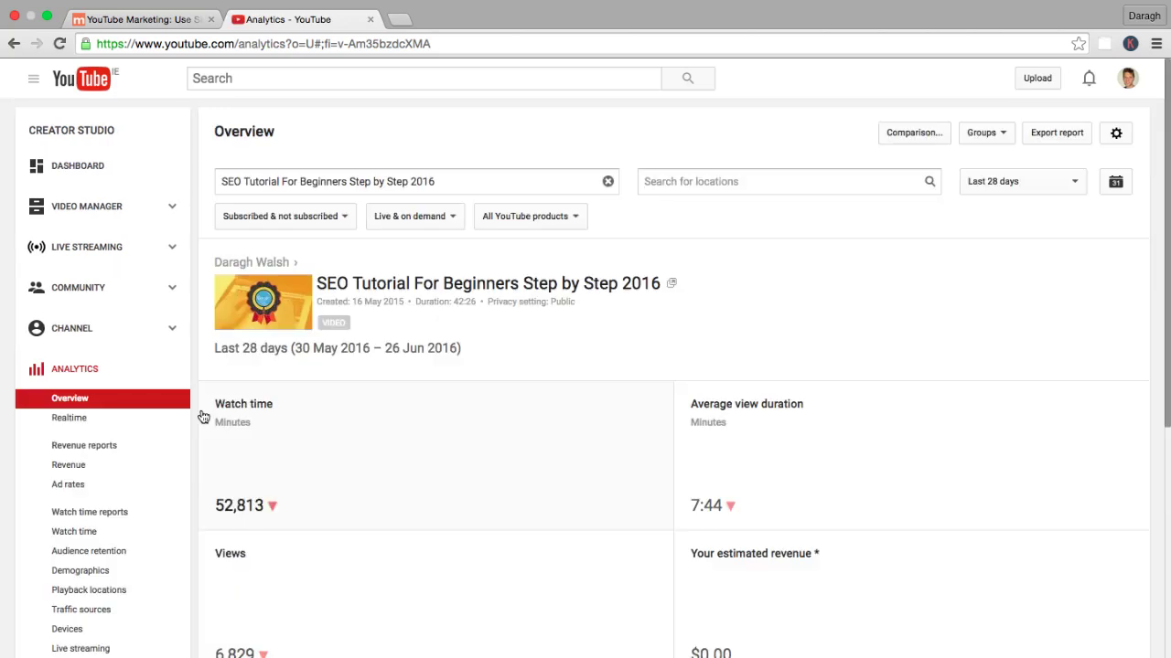
scroll(165, 450, down, 3)
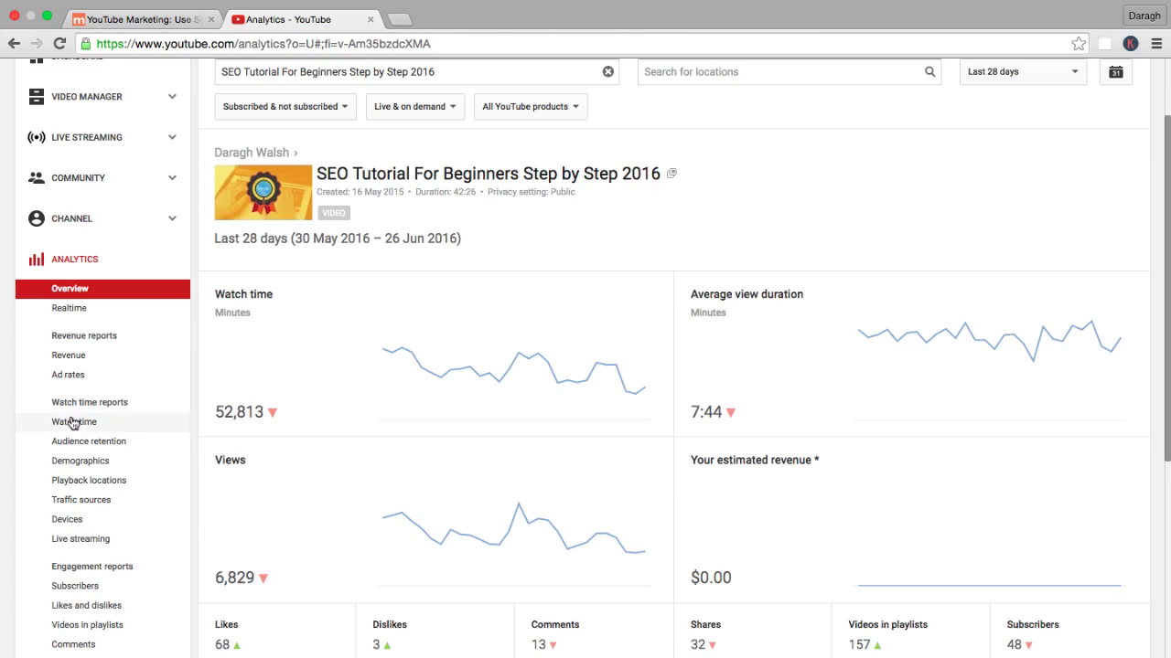
View the tutorial's Watch time report, then its Audience retention report showing 18% average viewed.
click(72, 423)
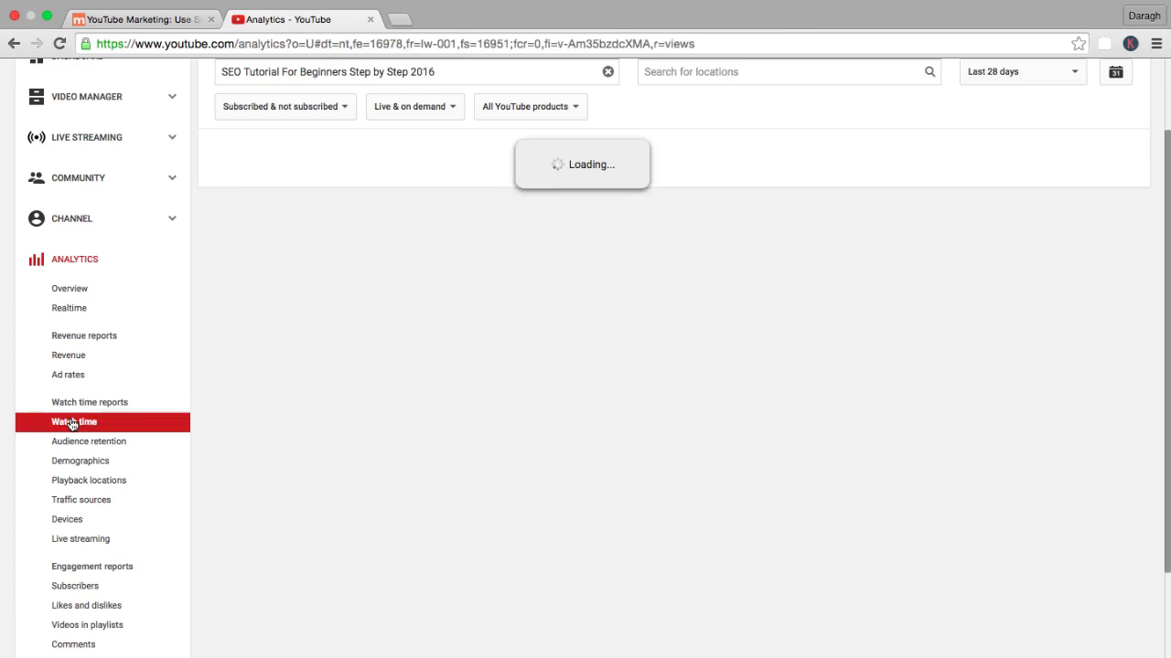
scroll(72, 426, down, 2)
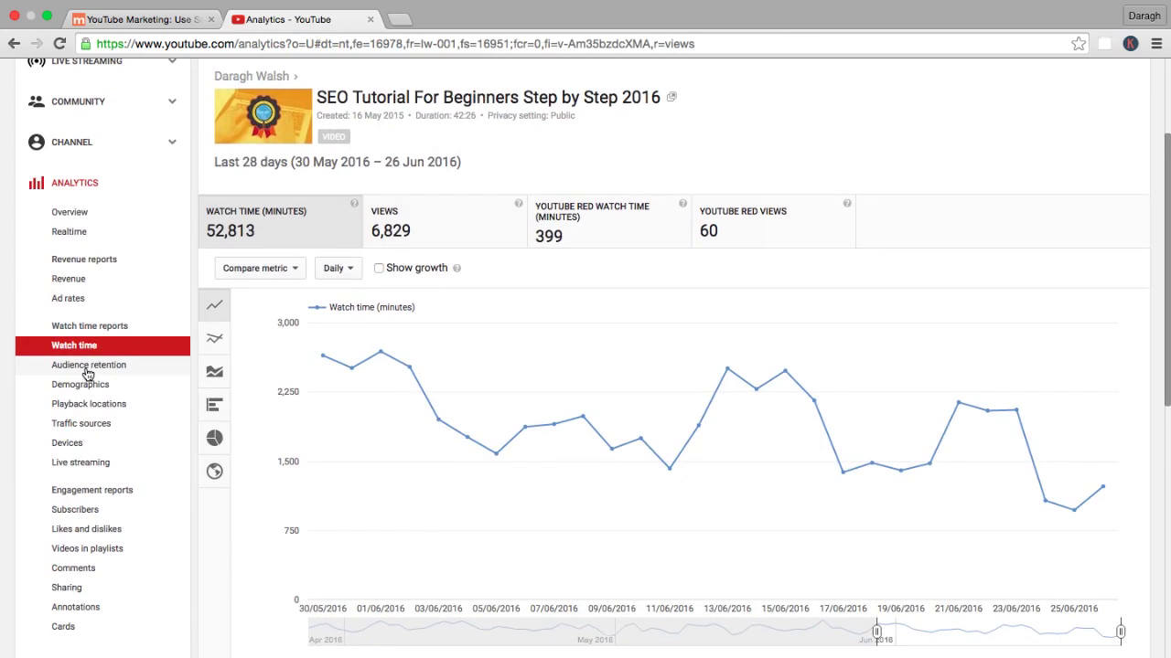
click(88, 367)
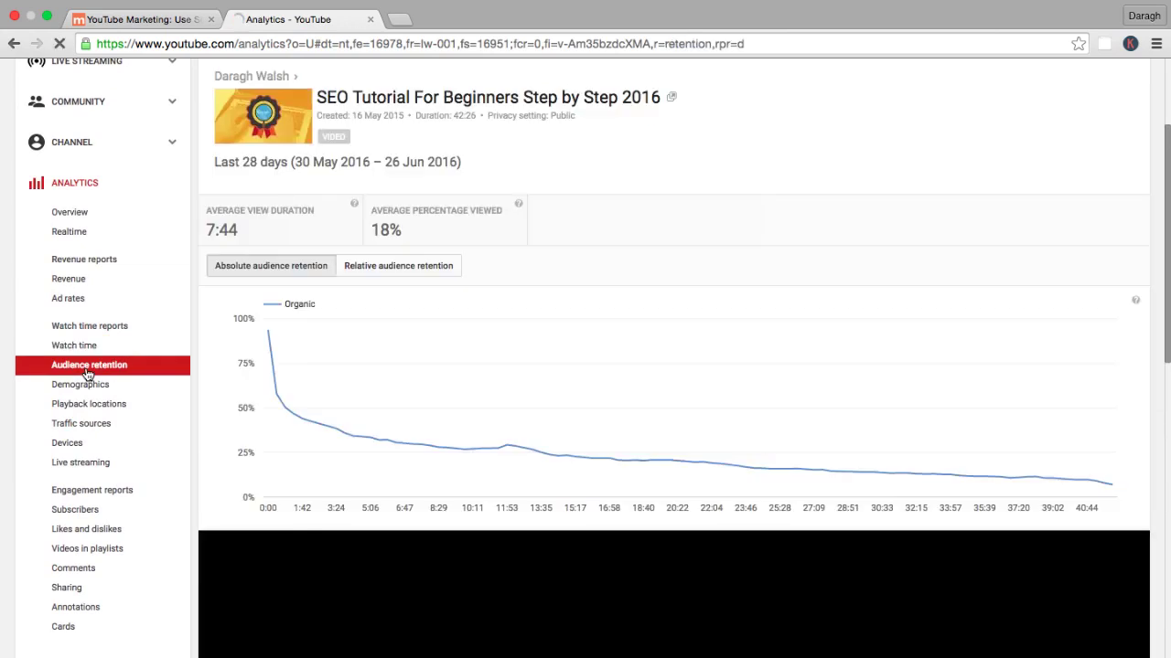
mouse_move(266, 340)
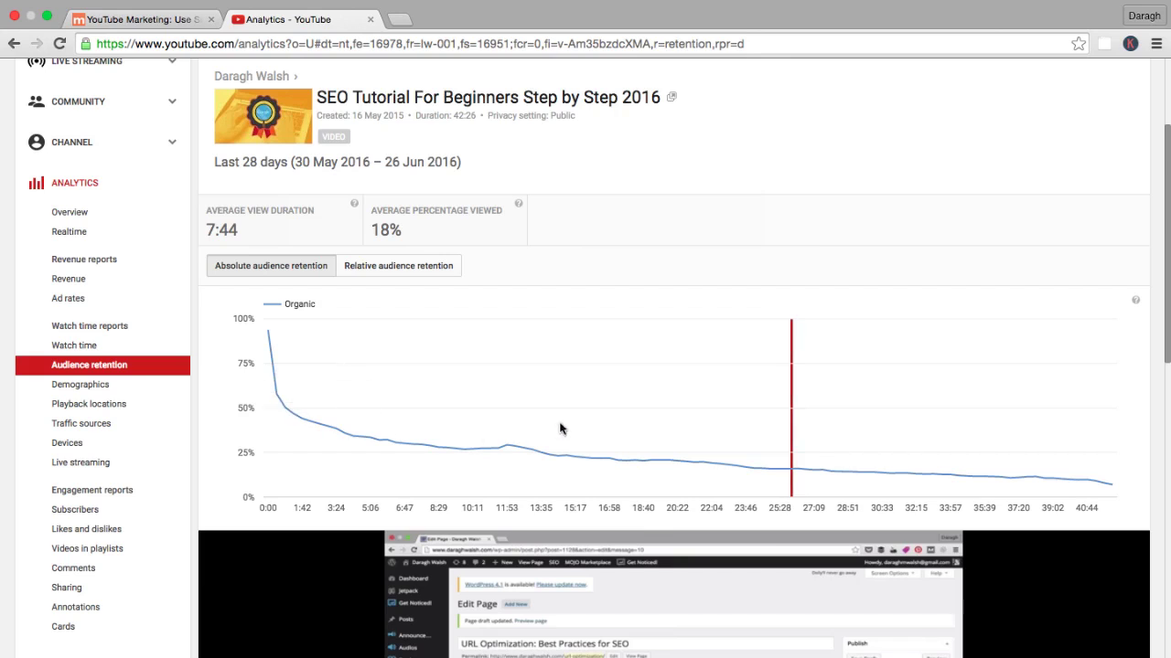
click(383, 267)
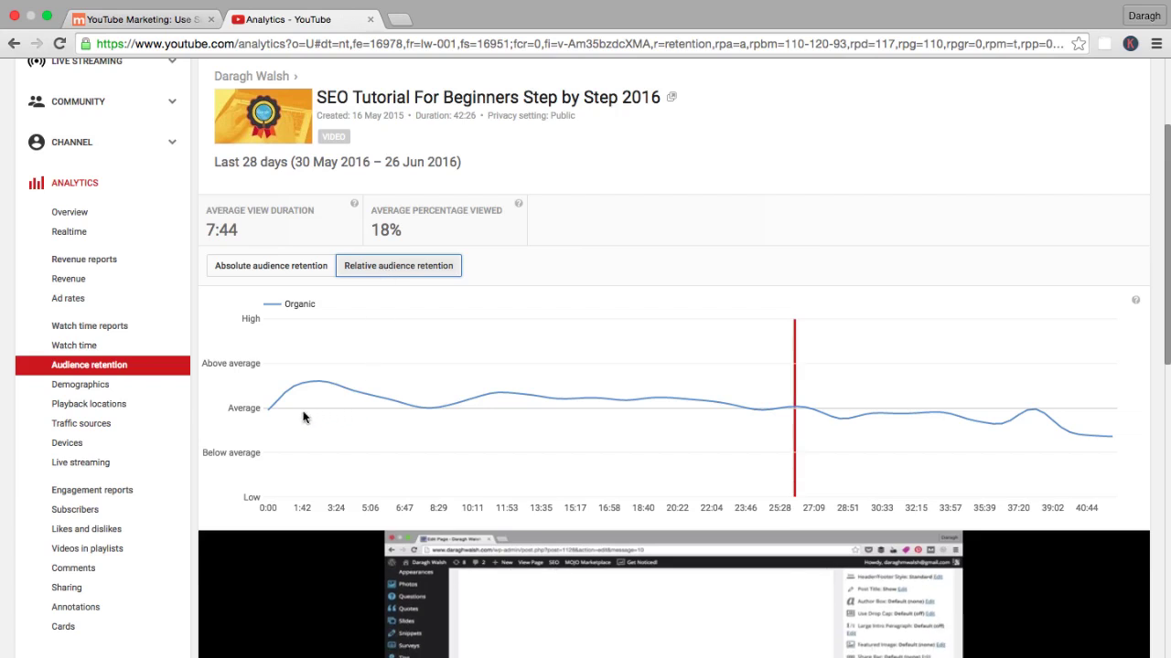
mouse_move(1052, 424)
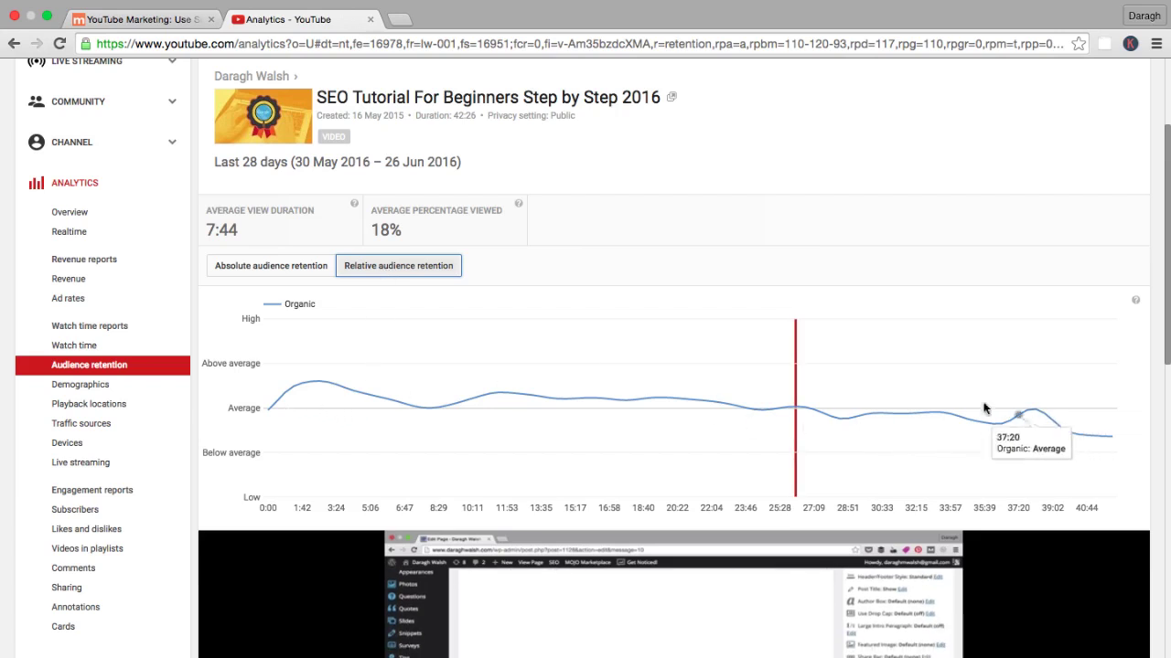
click(272, 265)
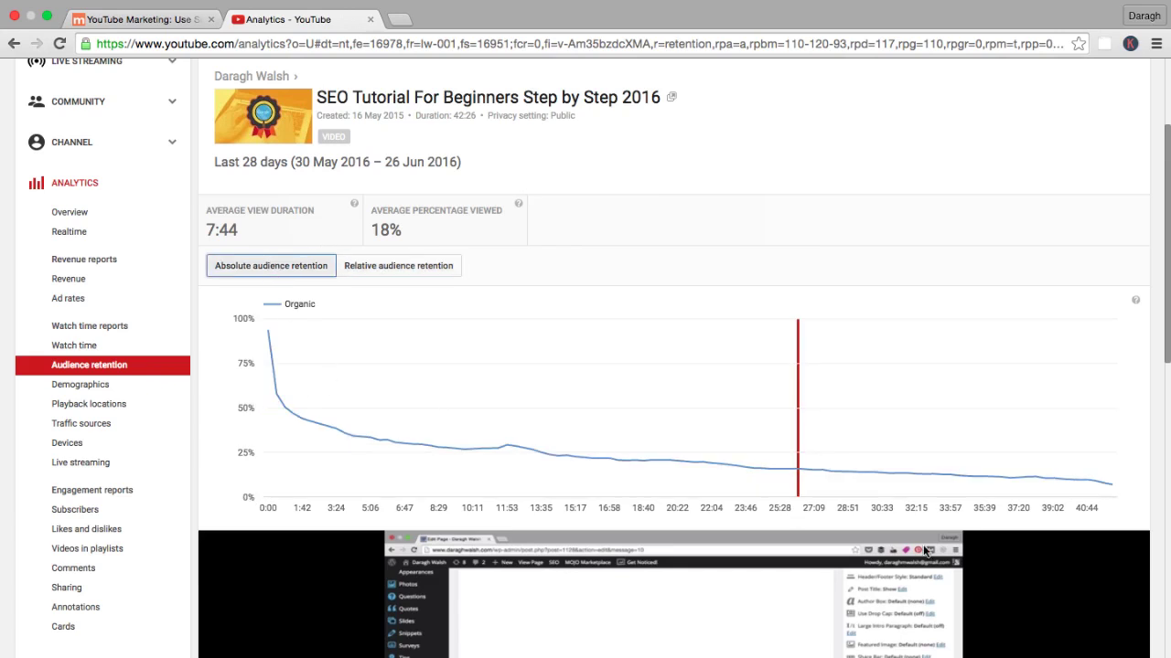
mouse_move(966, 478)
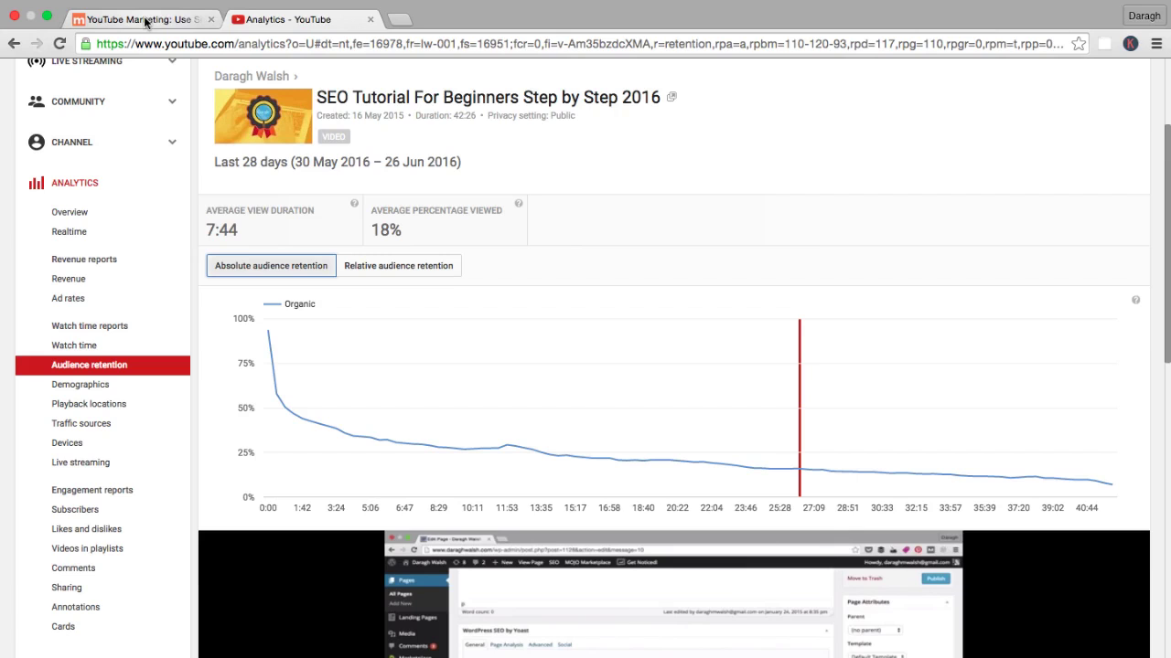
scroll(287, 375, up, 3)
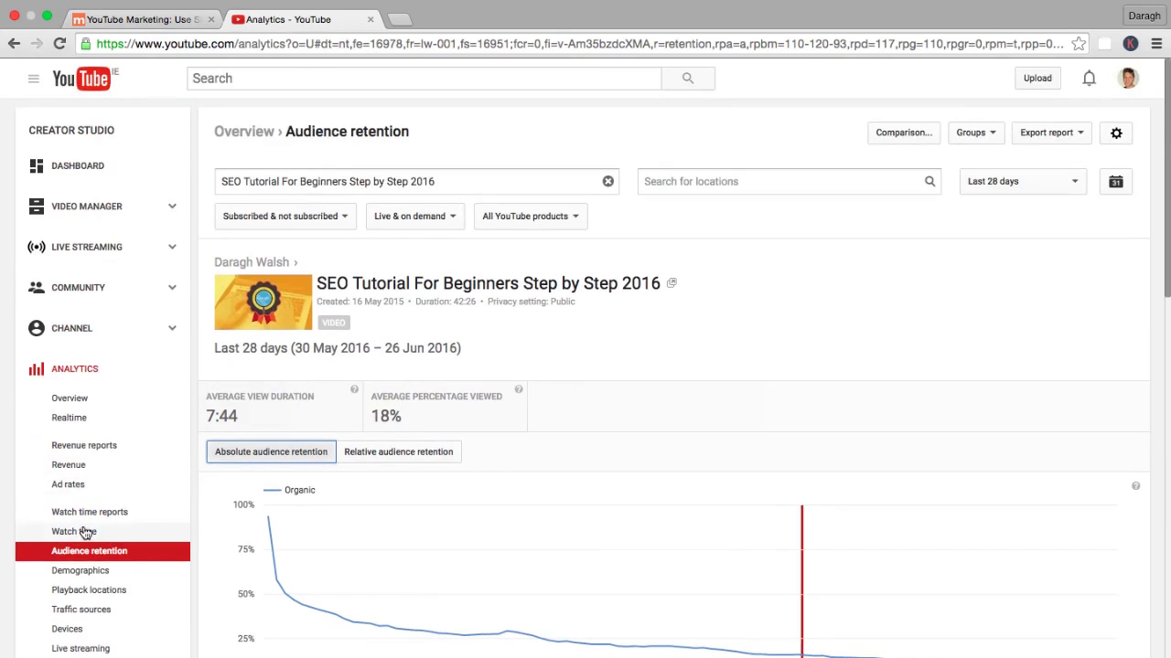
Return from Analytics to the YouTube home page via the YouTube logo.
click(90, 92)
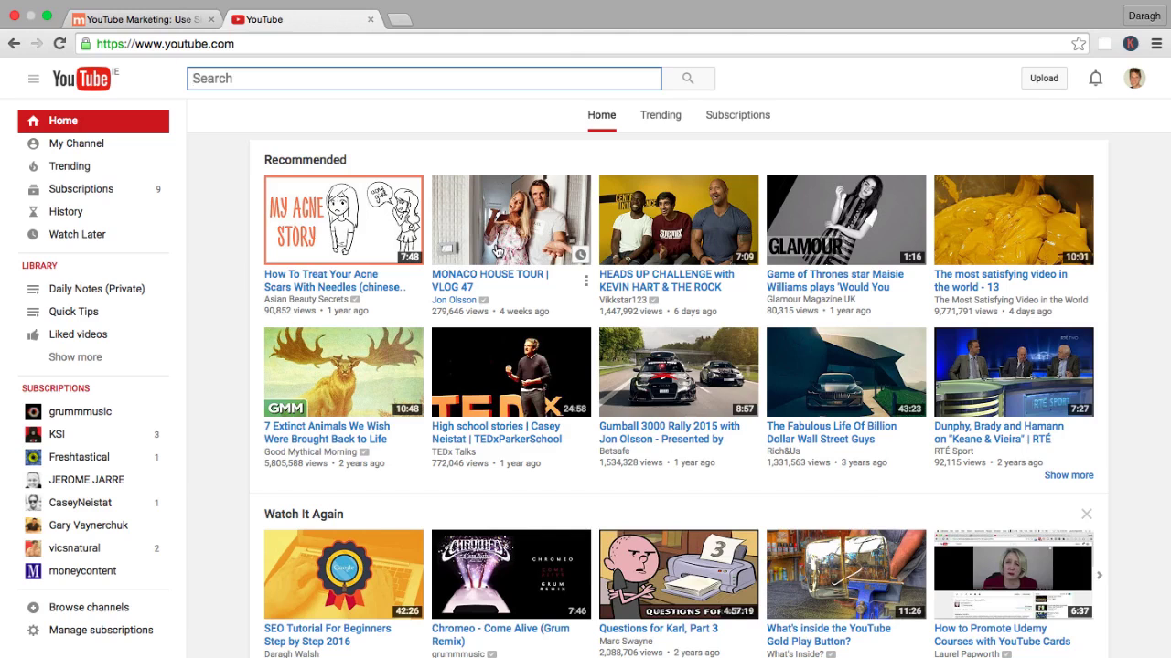
Back in the blog article, scroll to the heading and highlight then clear the words WATCH TIME.
click(150, 20)
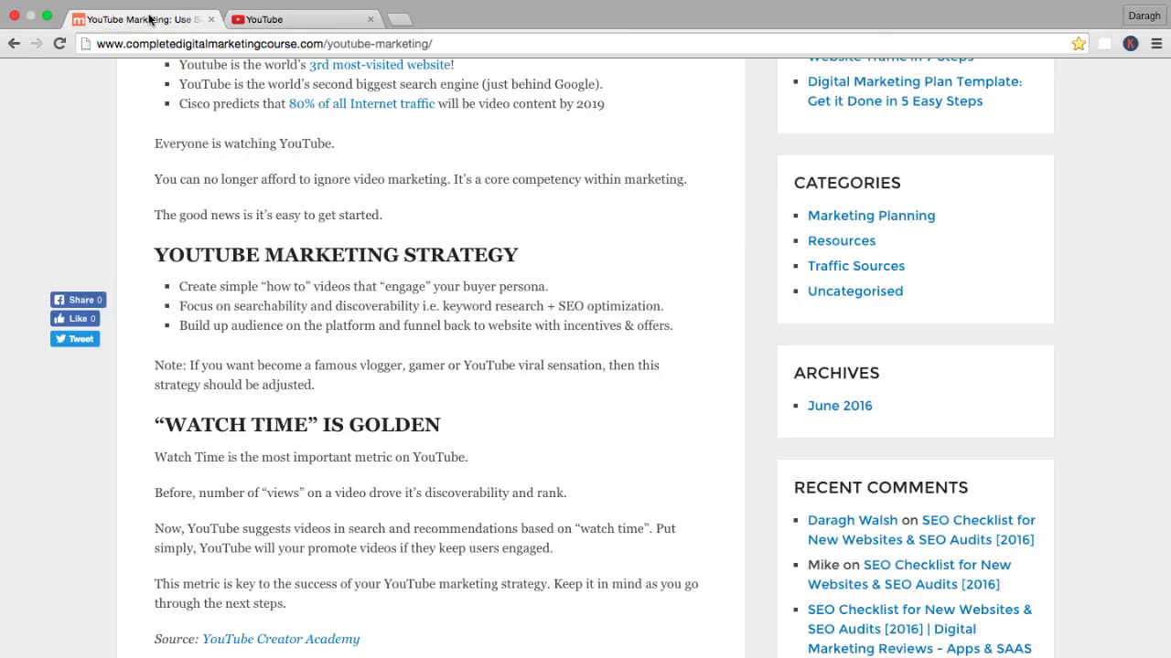
scroll(254, 436, down, 1)
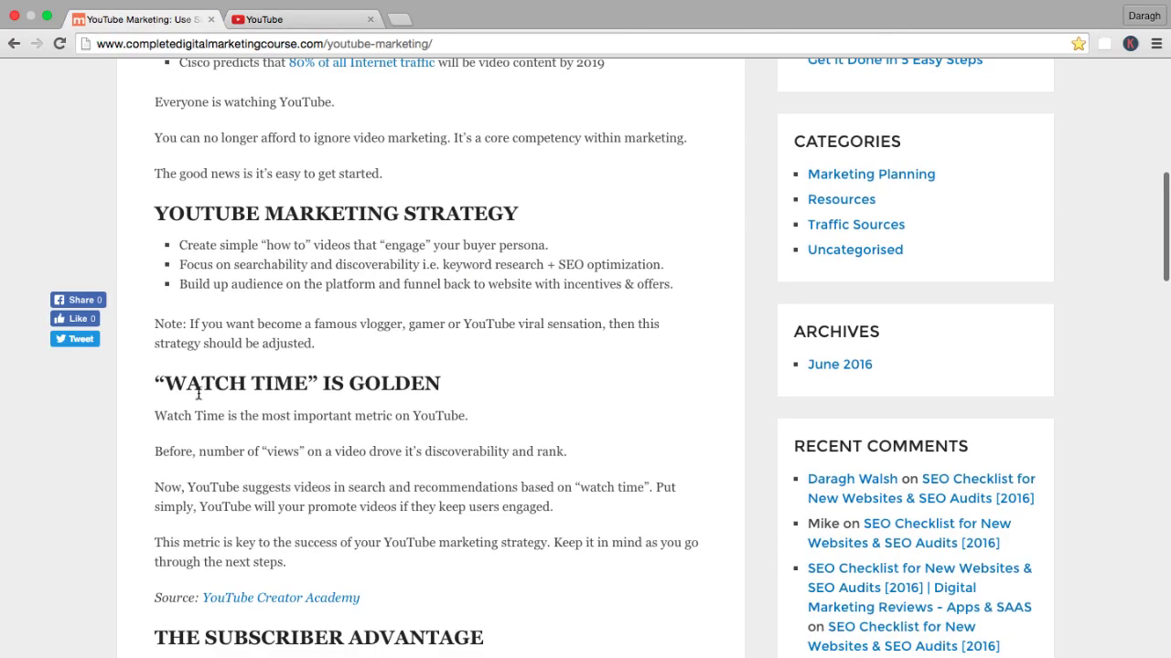
drag(164, 383, 308, 384)
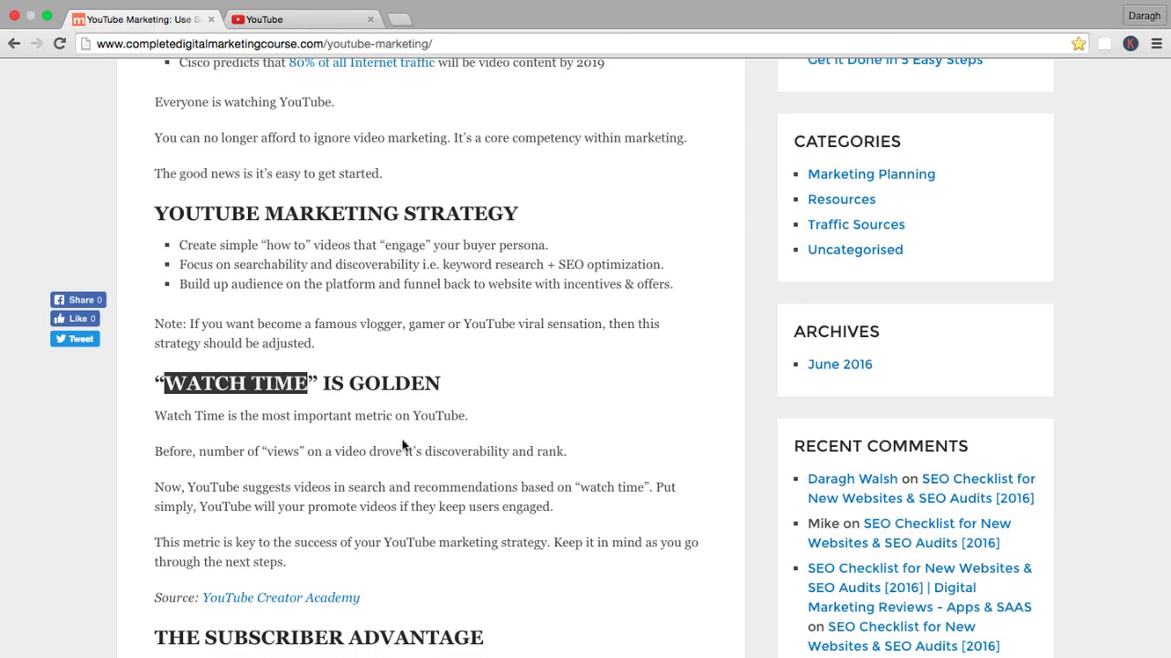
scroll(402, 446, down, 1)
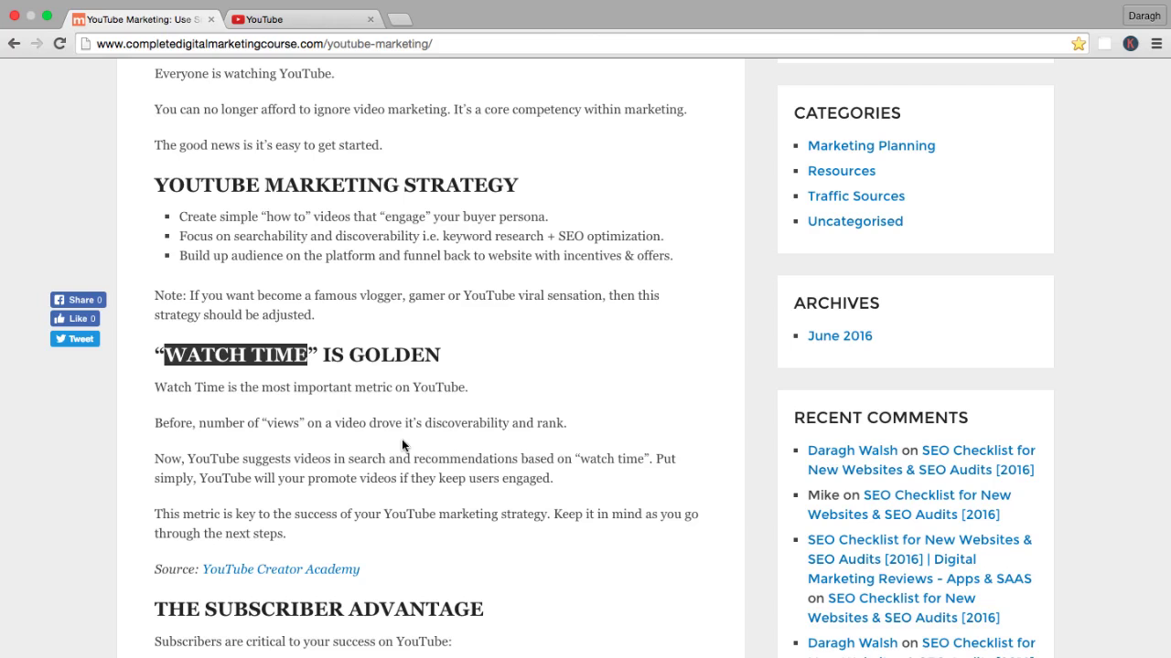
click(346, 506)
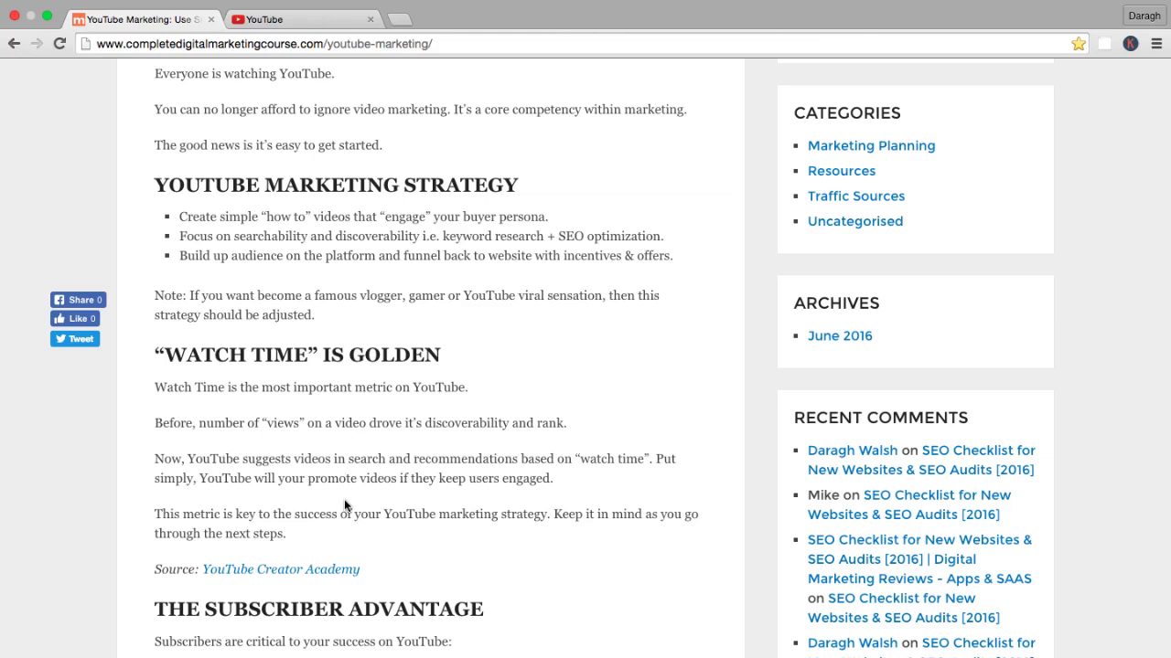
Scroll to The Subscriber Advantage and briefly highlight the Bonus line about increasing subscribers by 400%.
scroll(345, 505, down, 10)
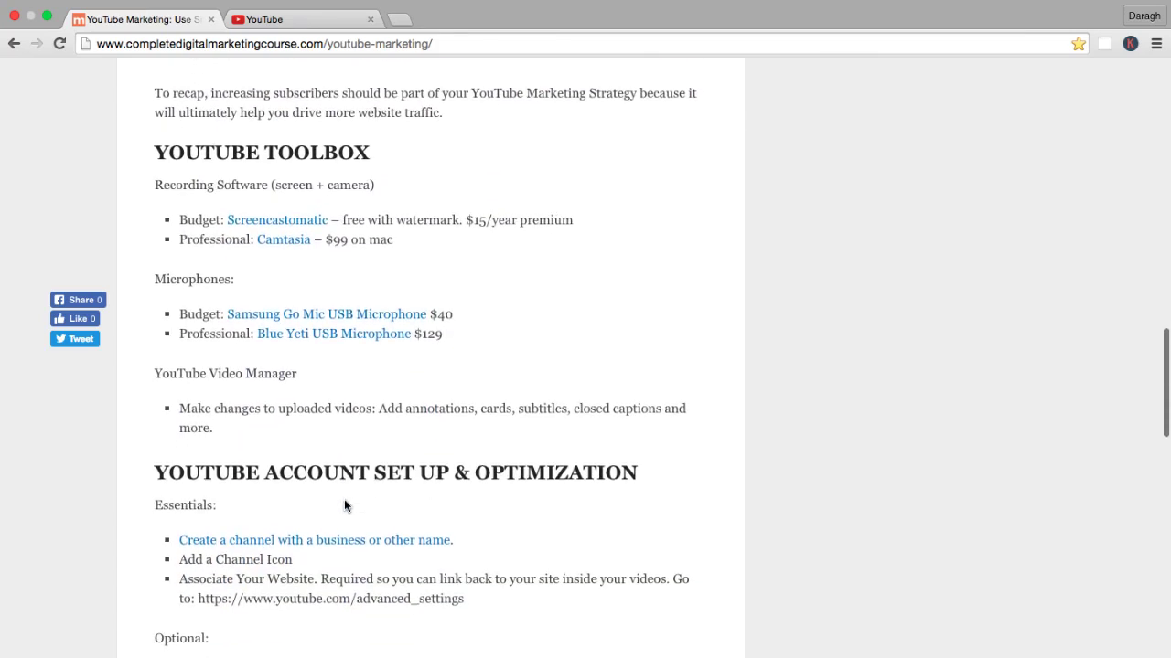
scroll(345, 505, down, 6)
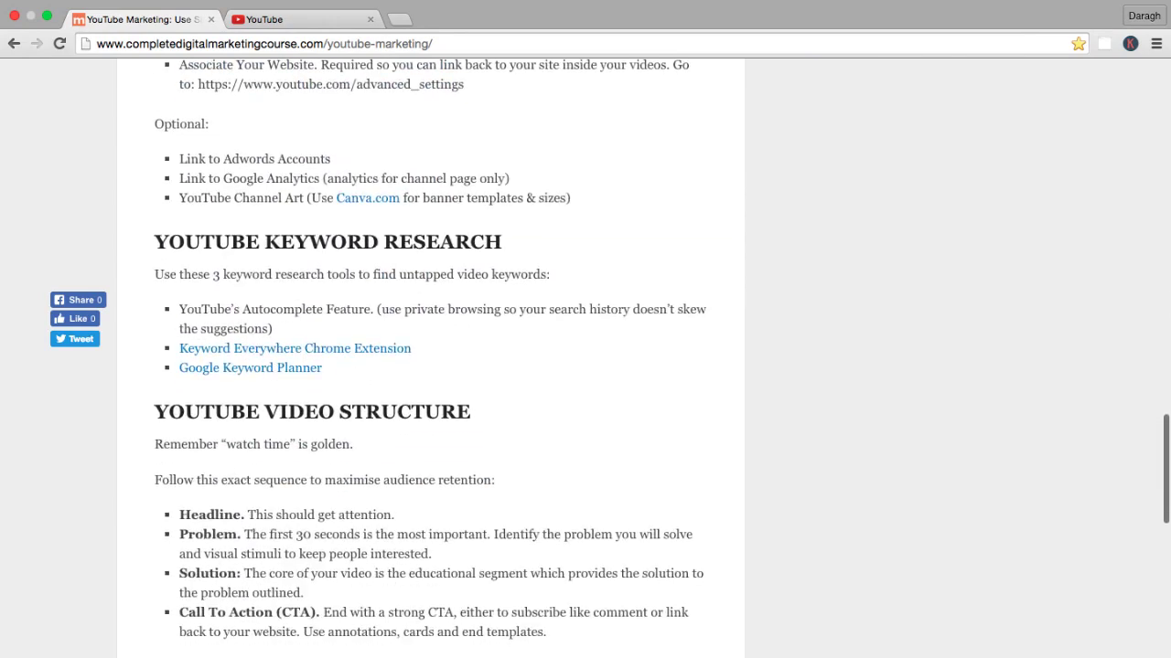
scroll(337, 526, up, 15)
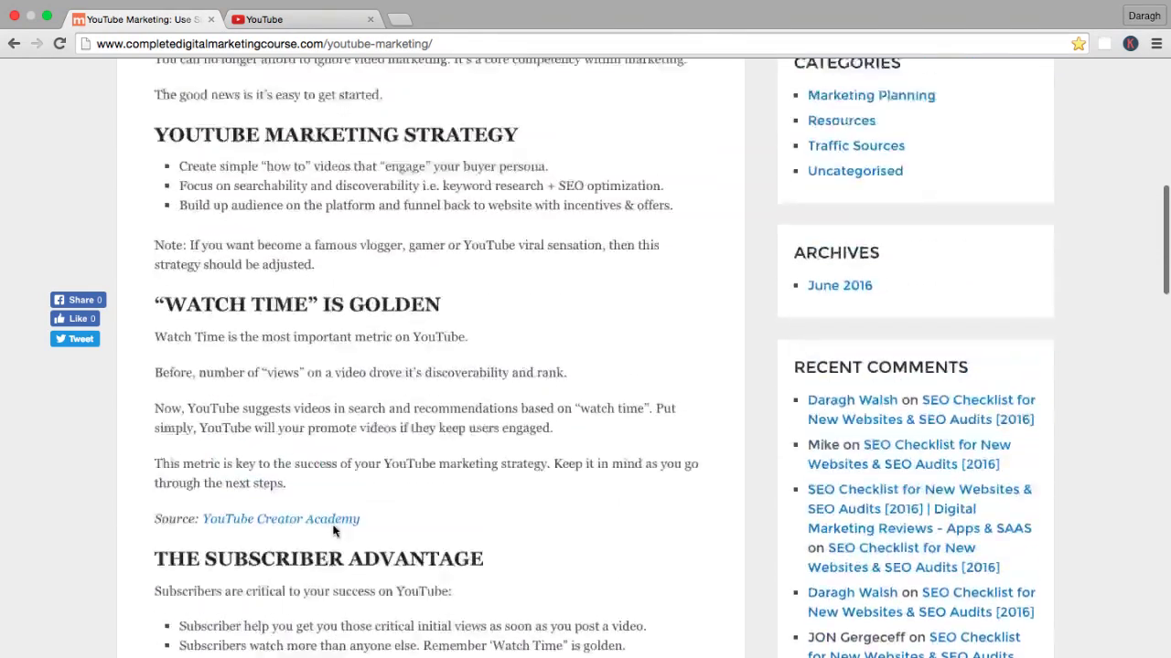
scroll(333, 530, up, 3)
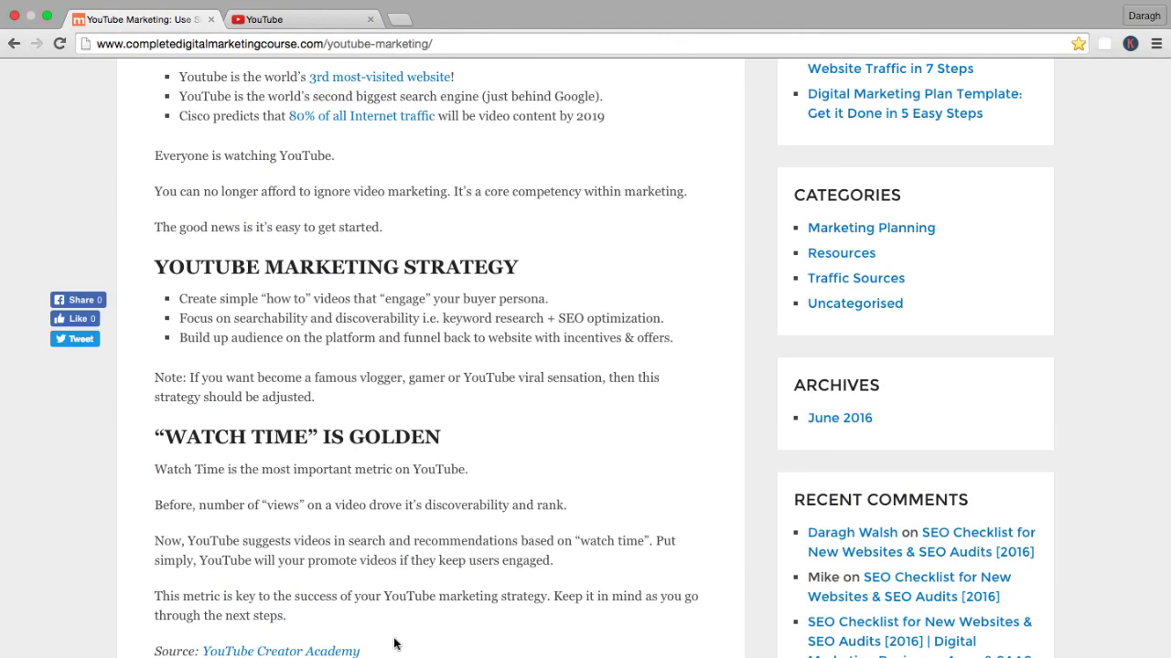
scroll(362, 509, down, 8)
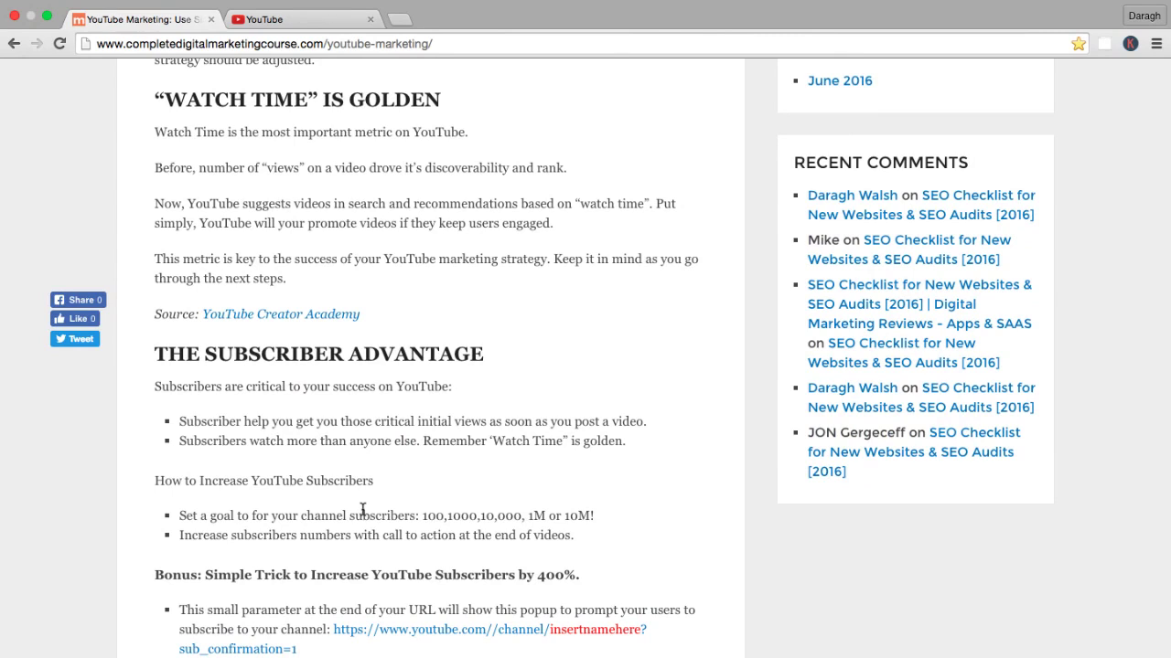
scroll(362, 509, down, 2)
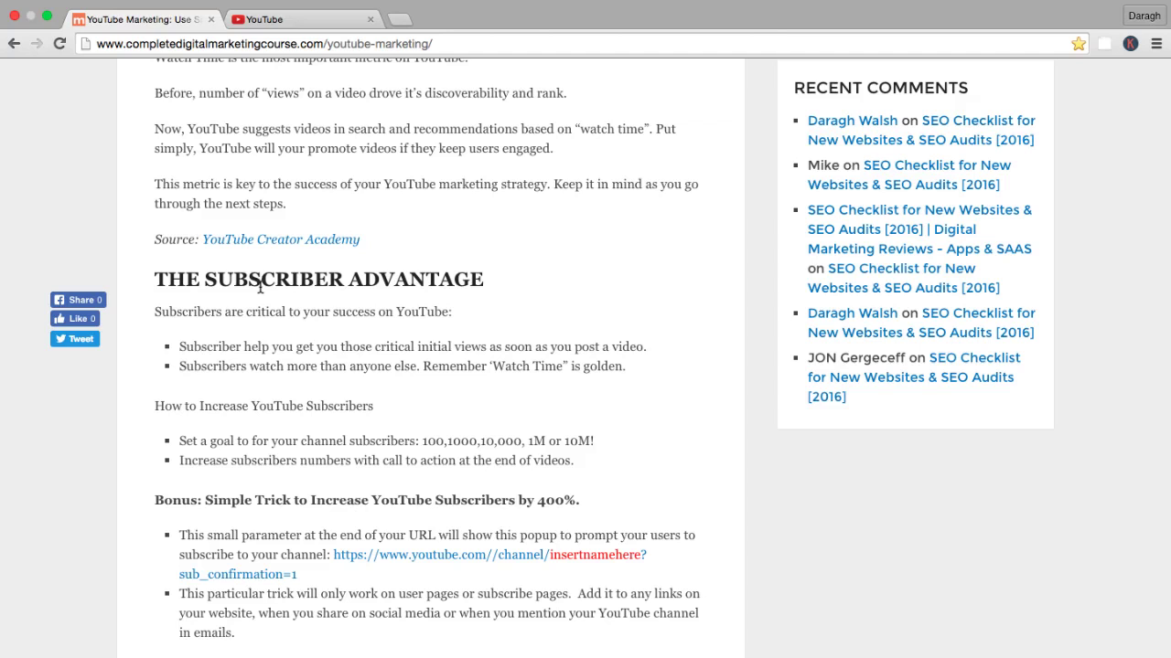
drag(195, 500, 431, 500)
click(431, 500)
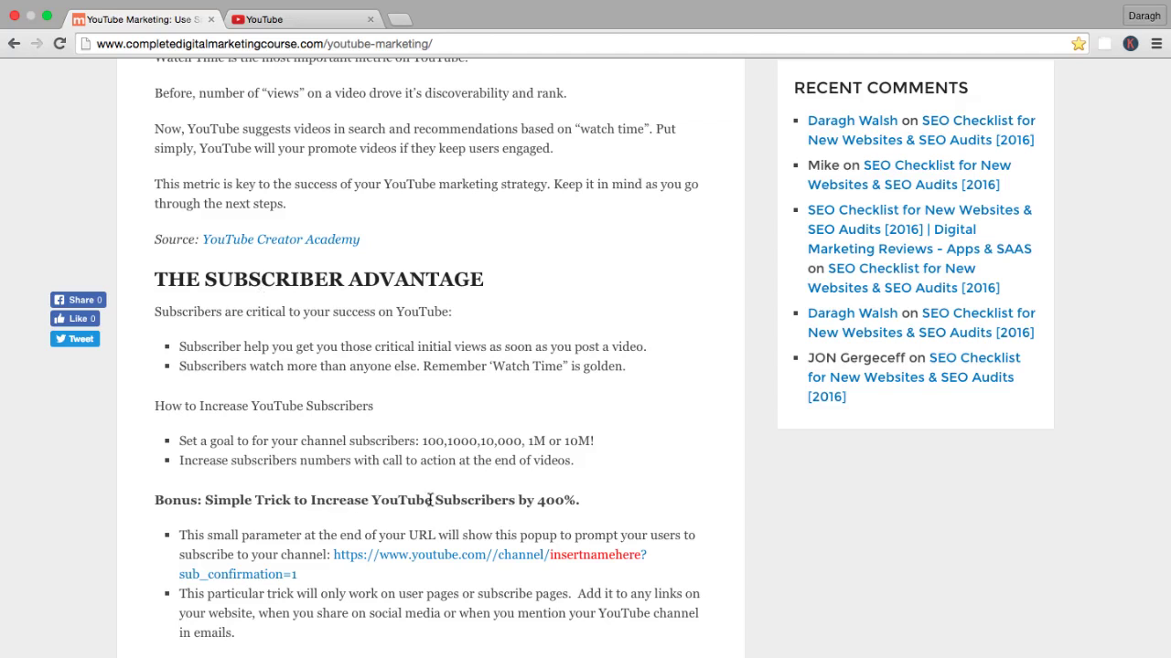